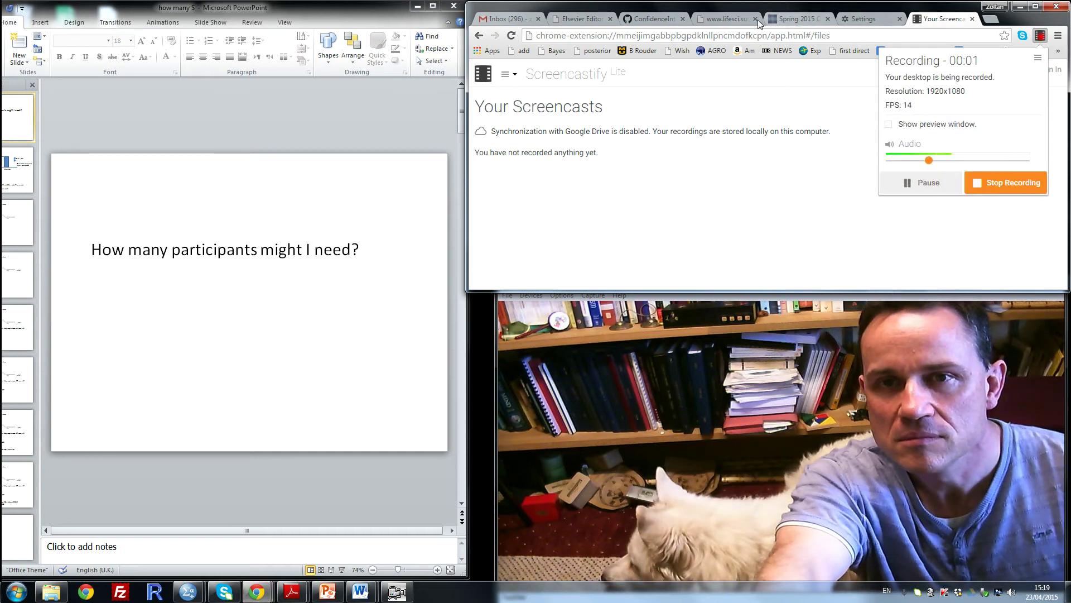
Step: Switch to the Bayes factor calculator tab, then show the Previous study slide (Patients 28, Controls 60)
click(736, 19)
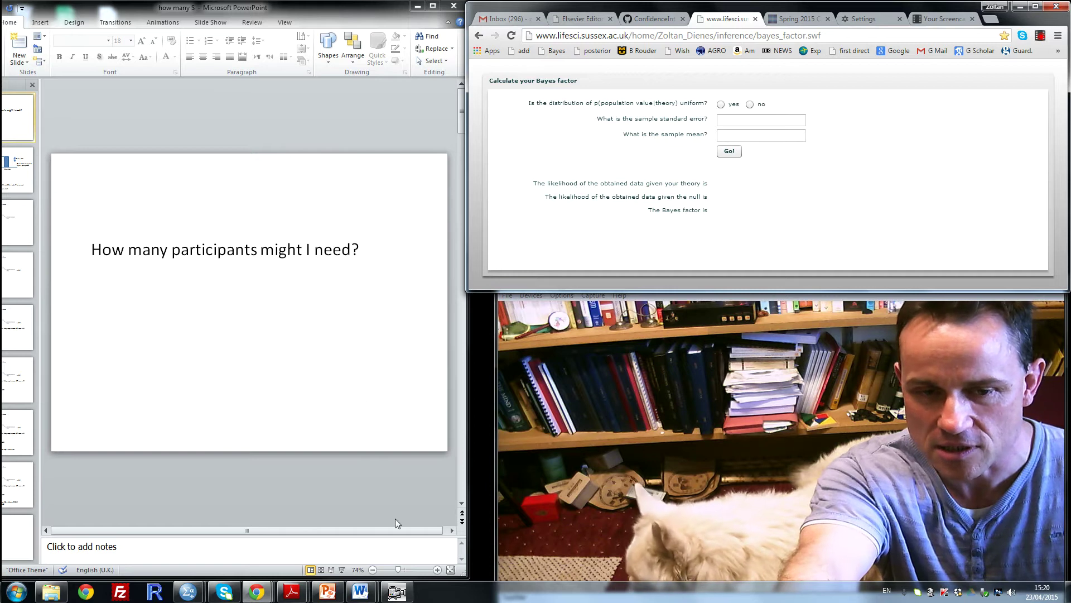
click(462, 506)
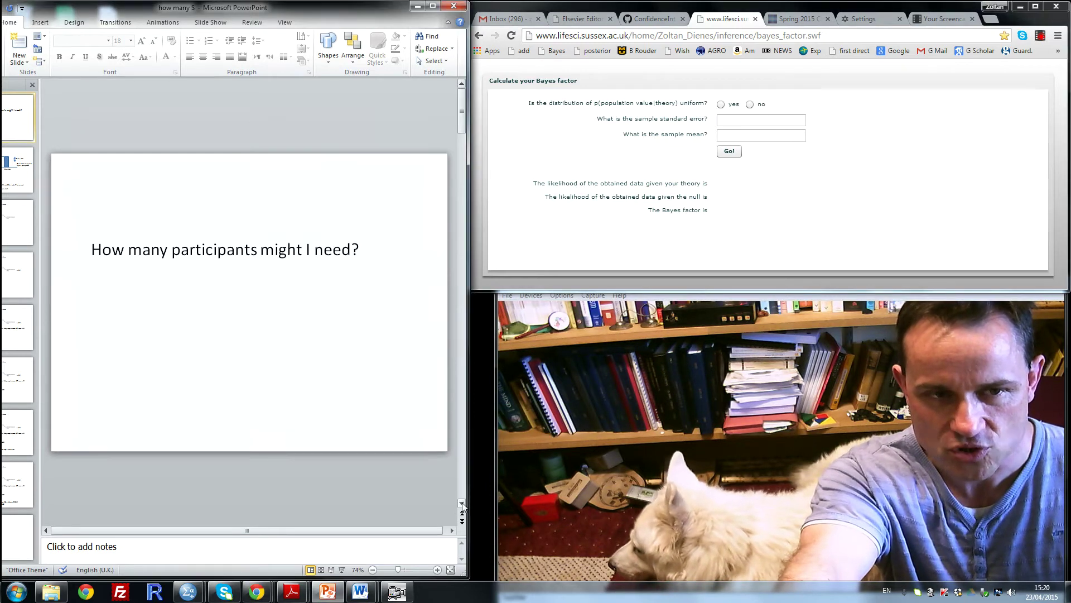
click(462, 506)
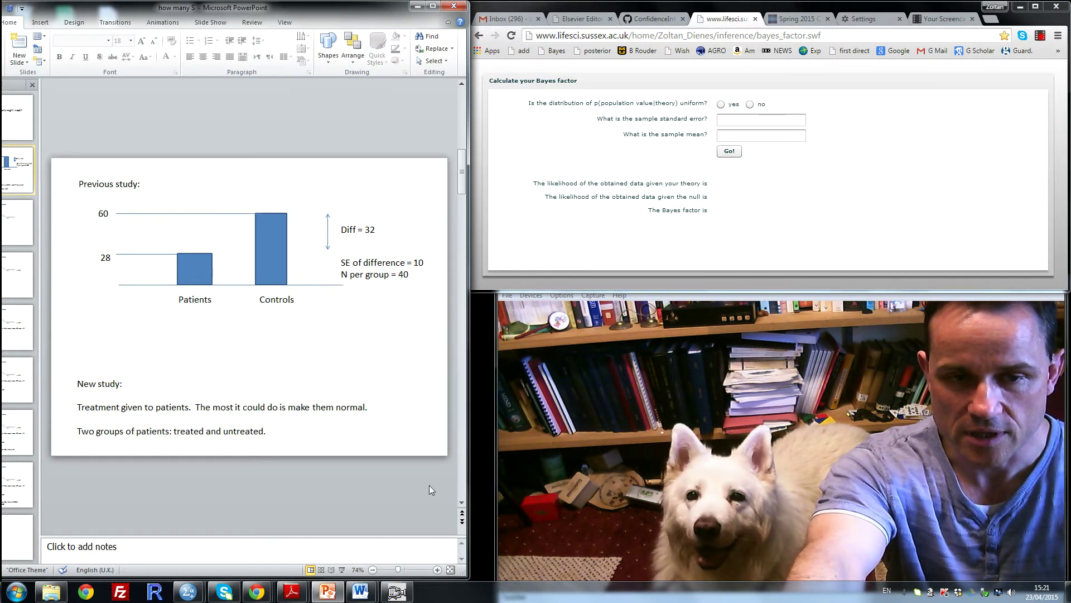
Step: Advance to the uniform-alternative slide giving maximum effect 32 and sample mean 0 under the null
click(462, 503)
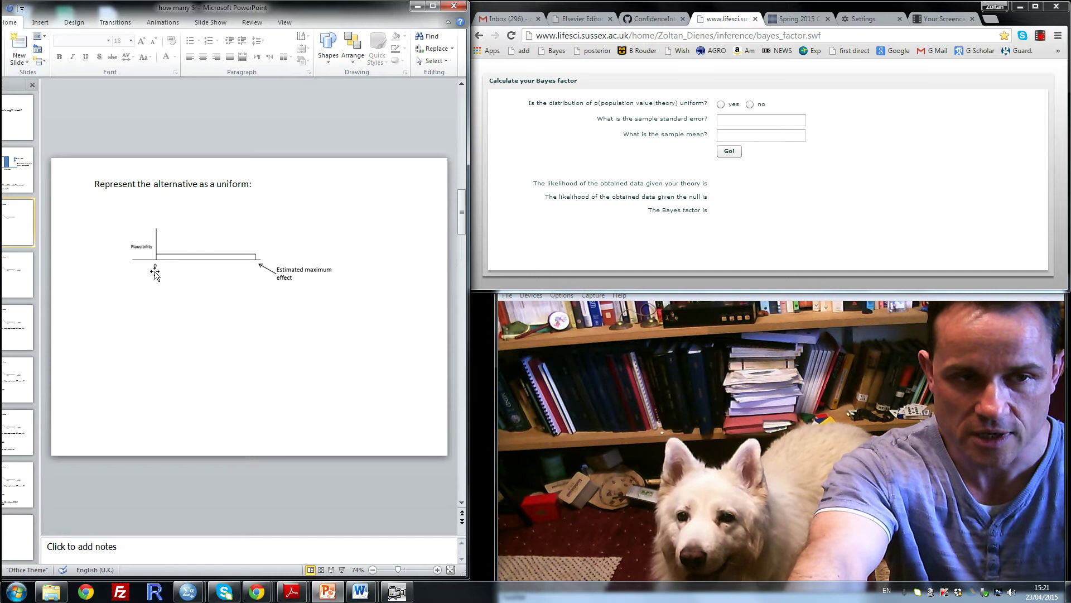
scroll(462, 500, down, 1)
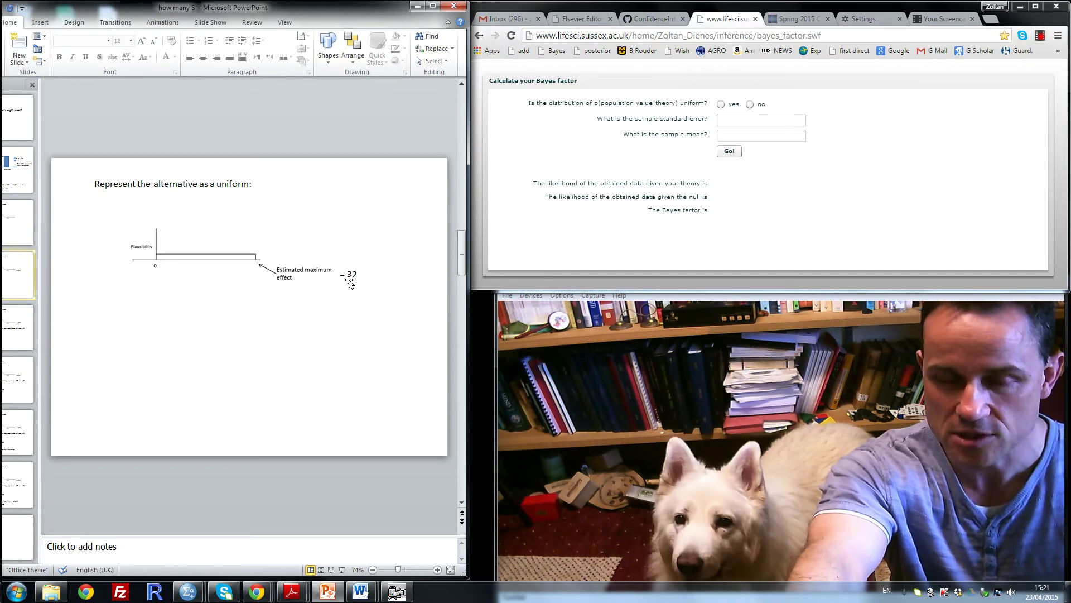
scroll(461, 505, down, 1)
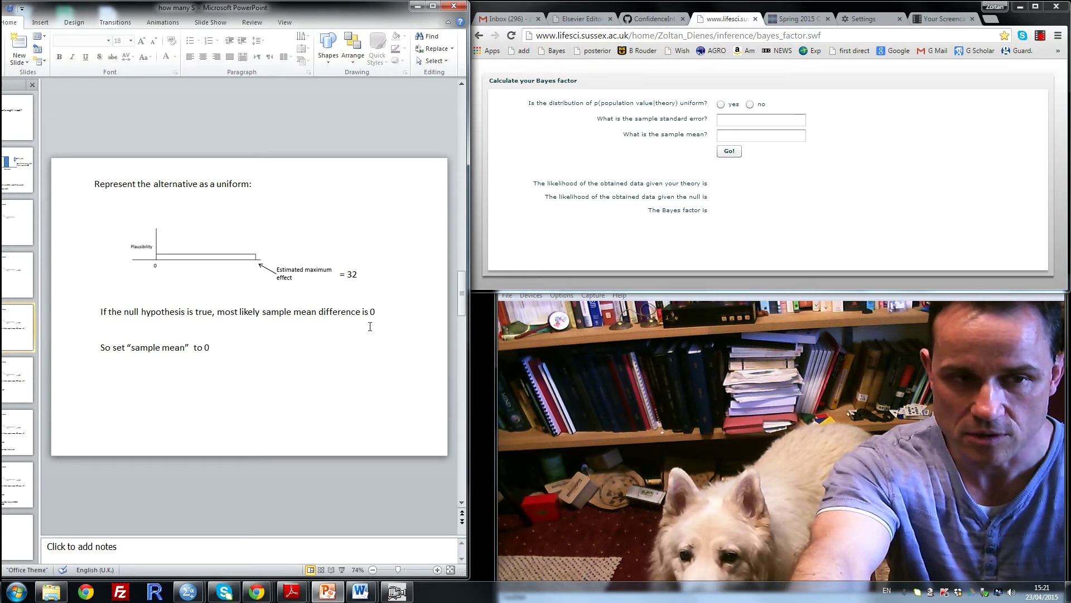
Step: Clear the stray 0 from the standard error box, set sample mean 0, and advance to the SE = 10 slide
click(734, 135)
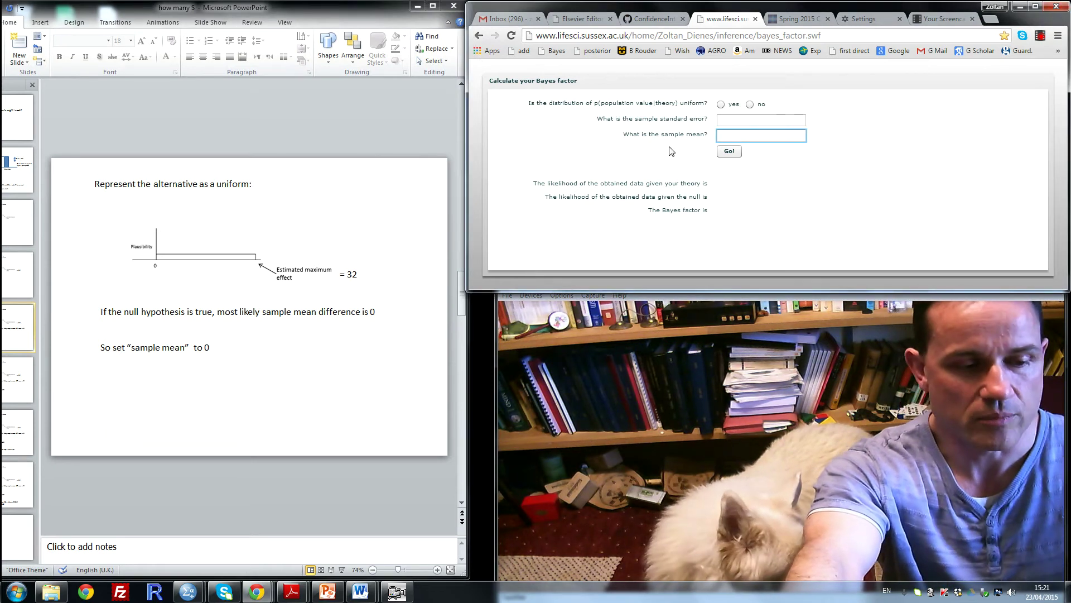
click(723, 118)
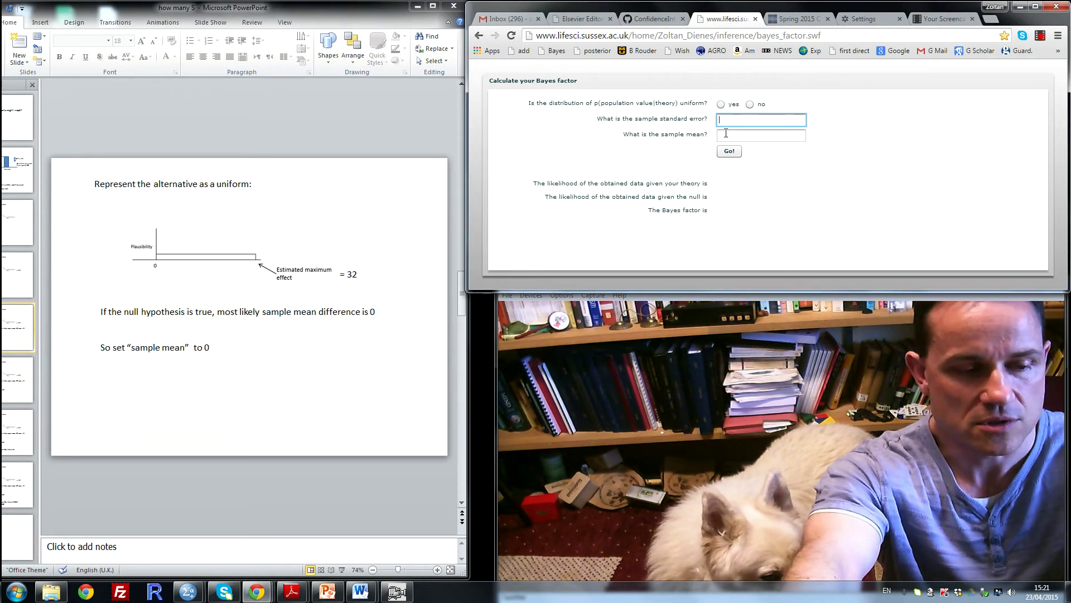
text(0)
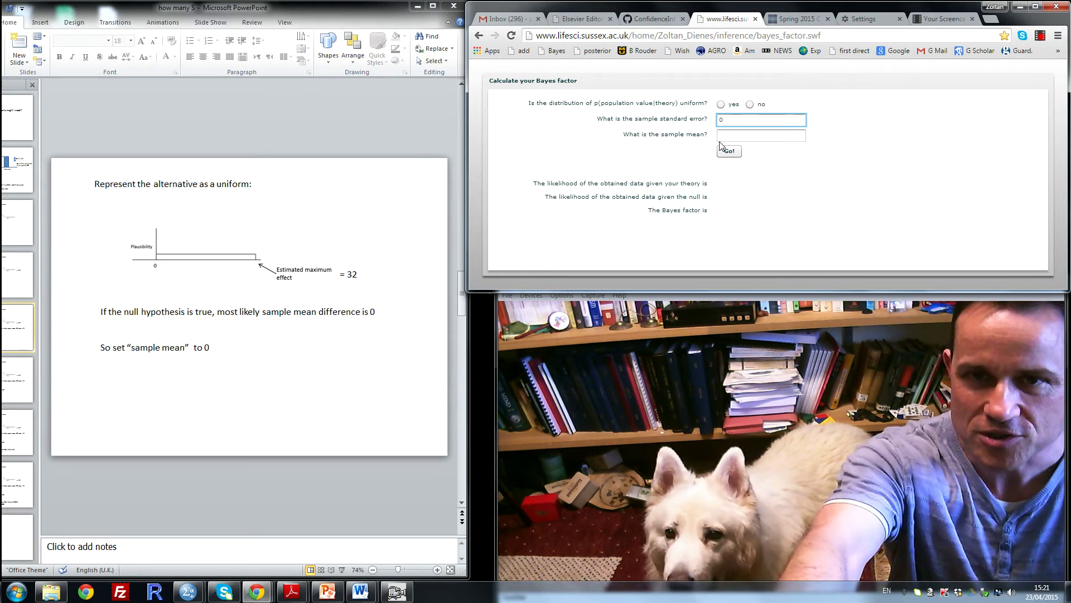
drag(733, 119, 717, 119)
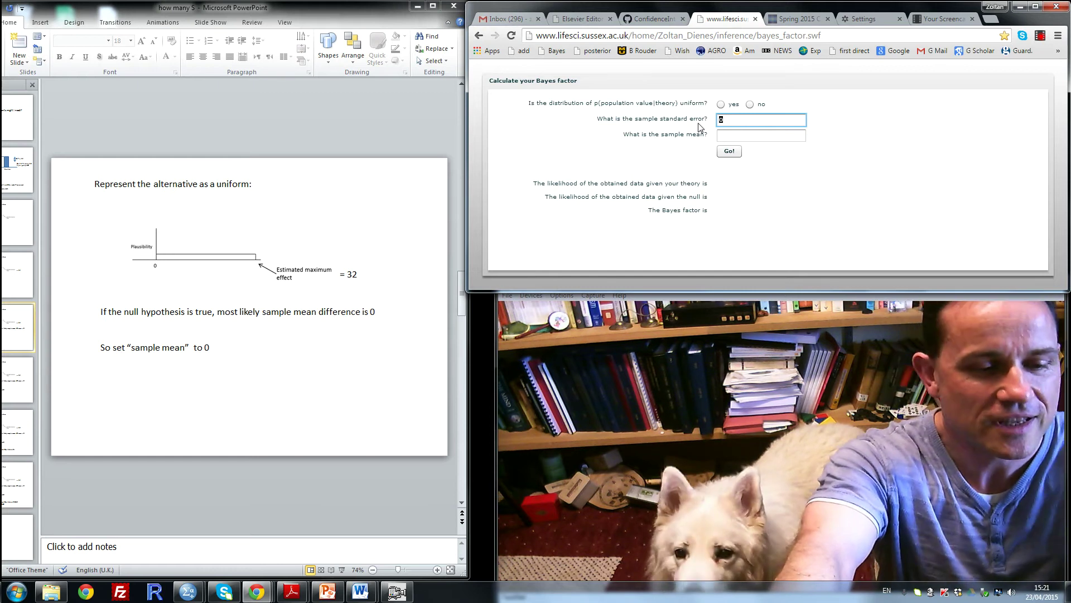
key(BackSpace)
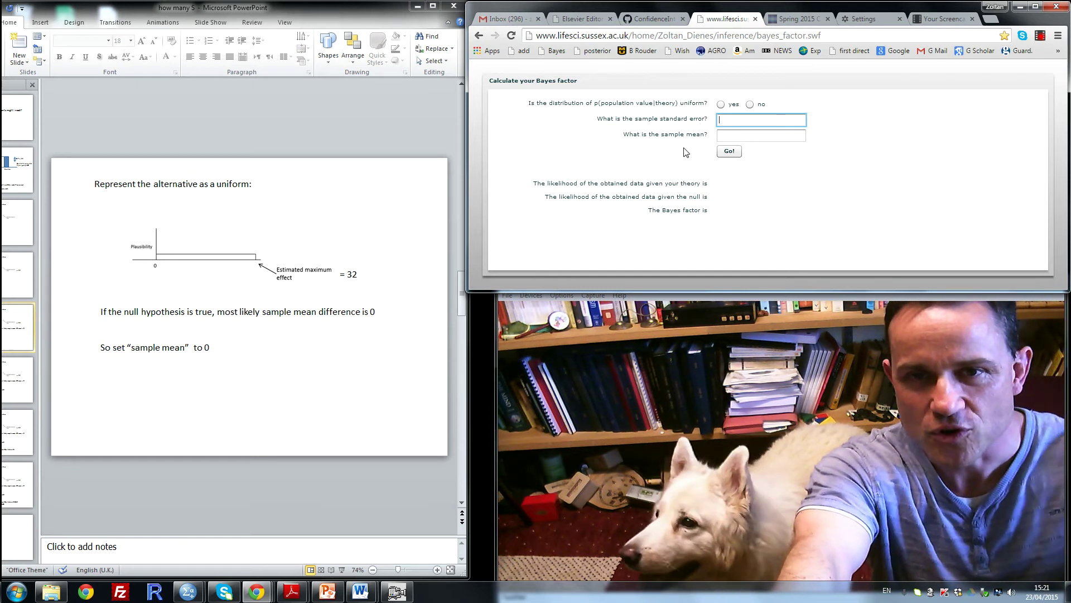
click(728, 136)
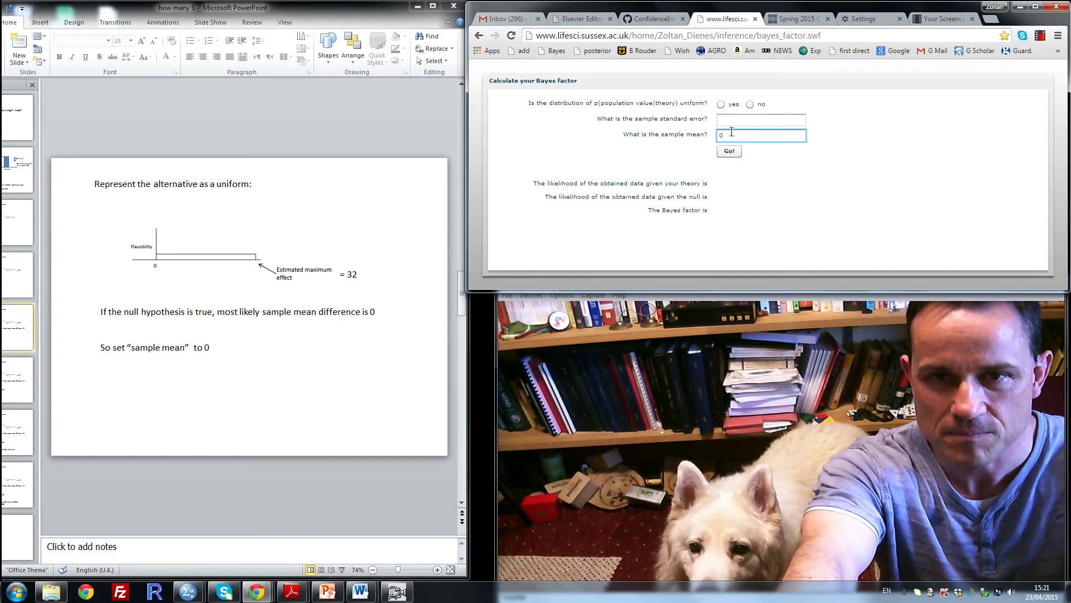
click(461, 504)
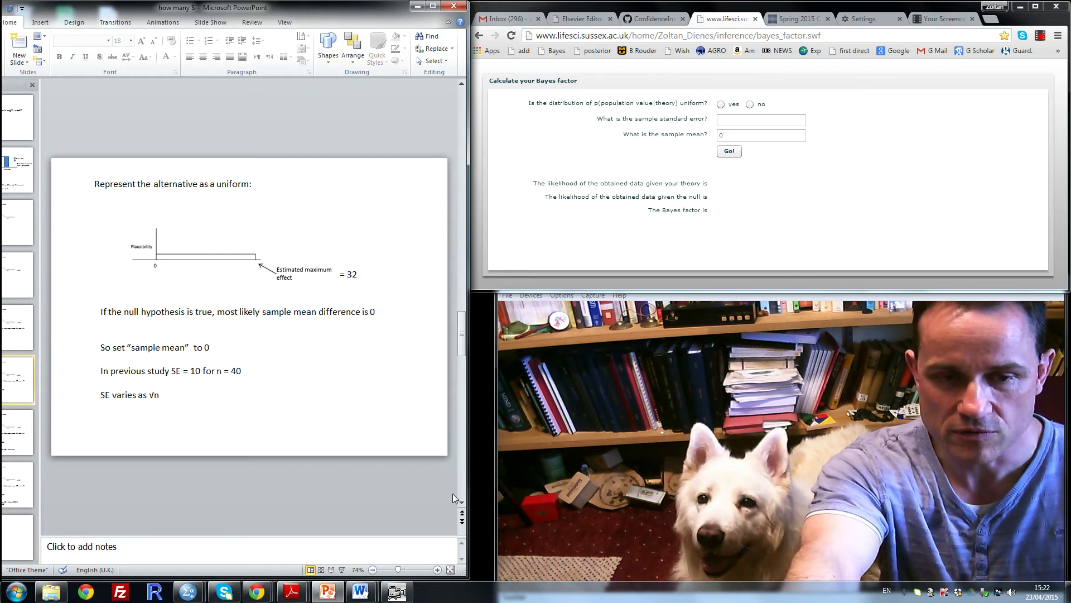
Step: Scroll to the slide showing that 10 subjects give SE = 2*10 = 20
scroll(453, 493, down, 1)
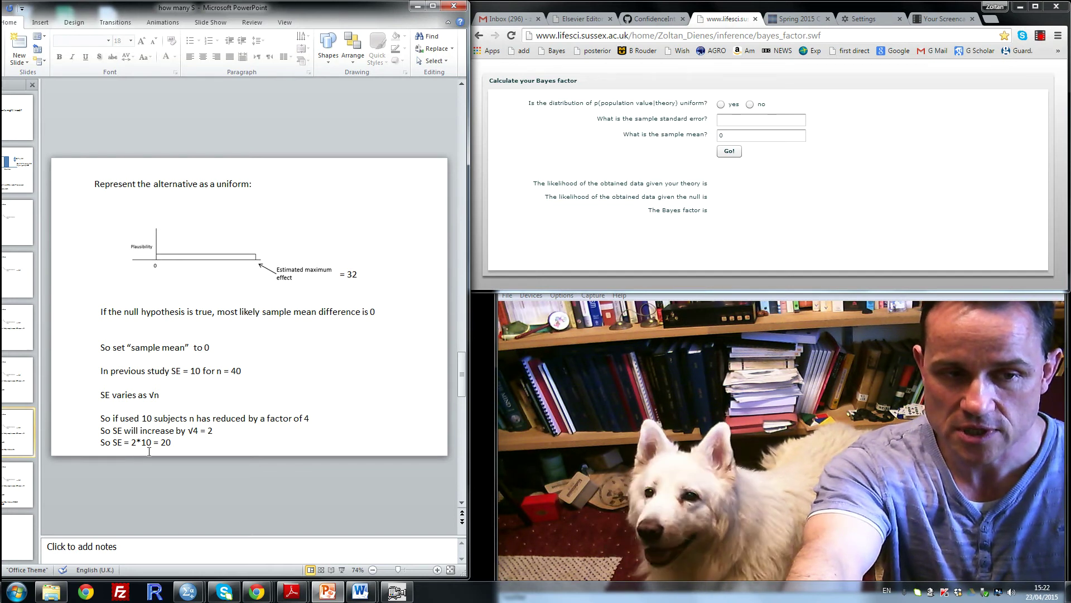
Step: Calculate with SE 20 and a uniform theory from 0 to 32, getting a Bayes factor of 0.70
click(727, 120)
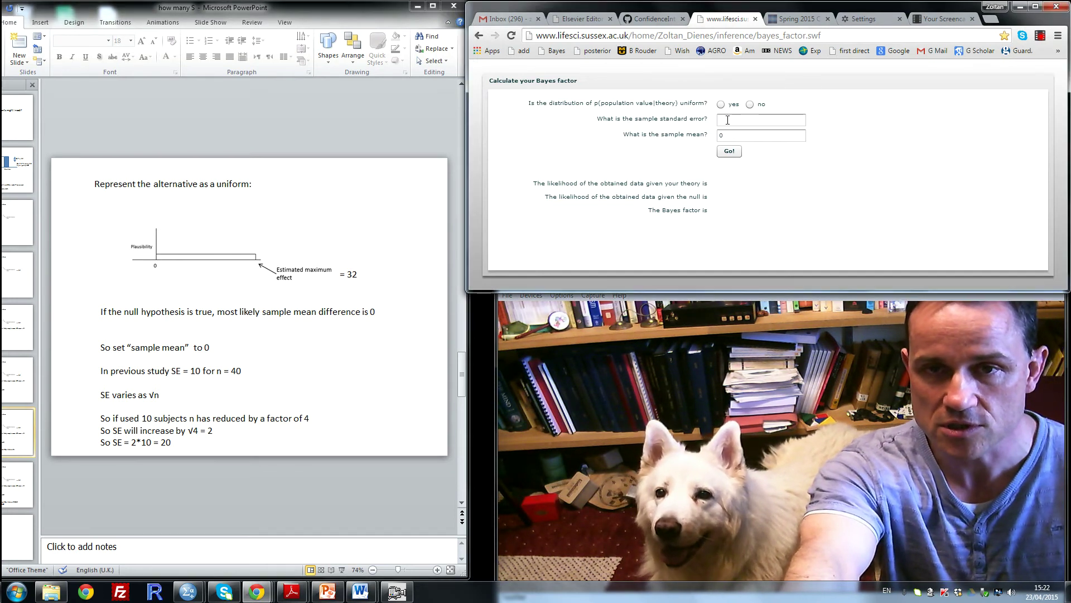
click(727, 120)
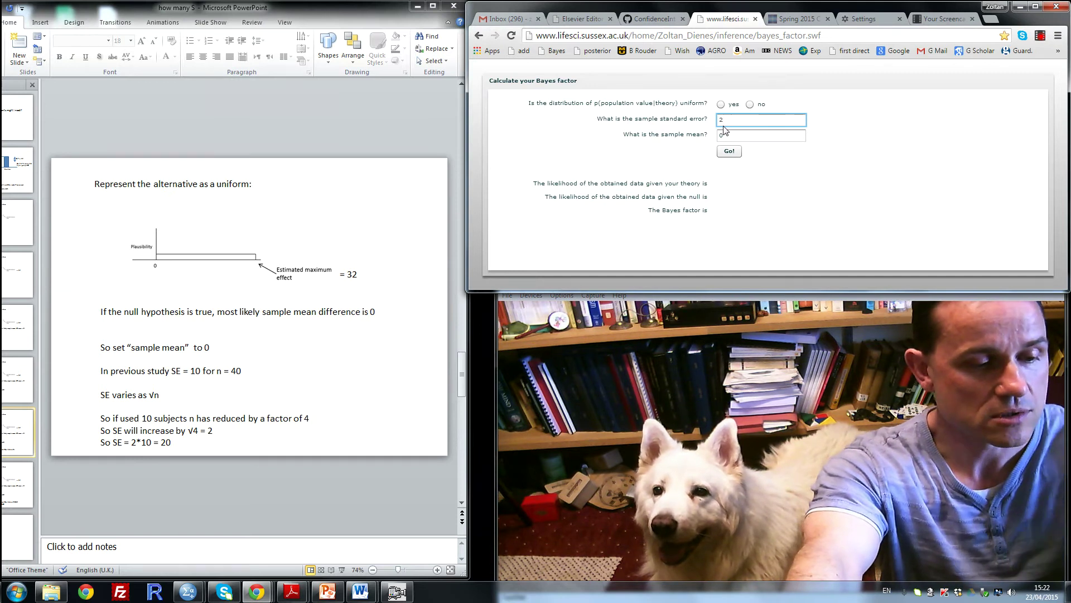
text(20)
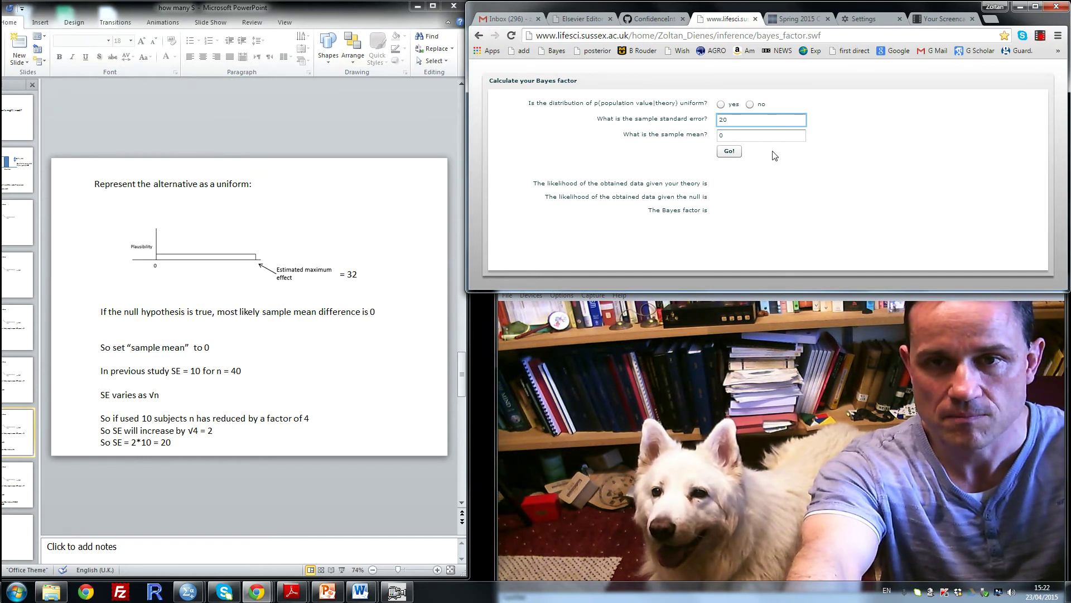
click(721, 105)
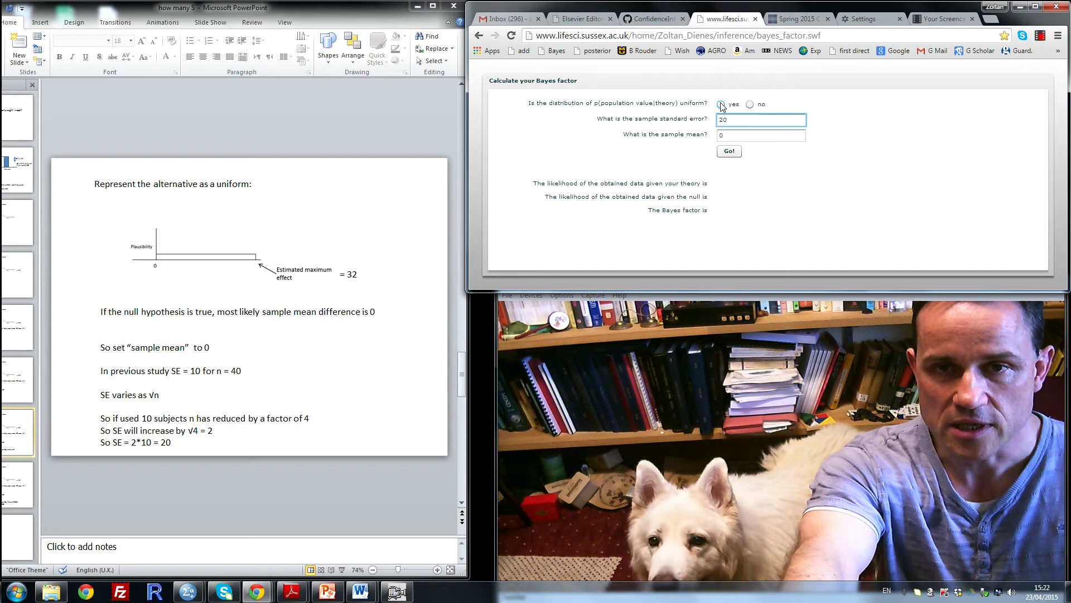
click(733, 150)
text(0)
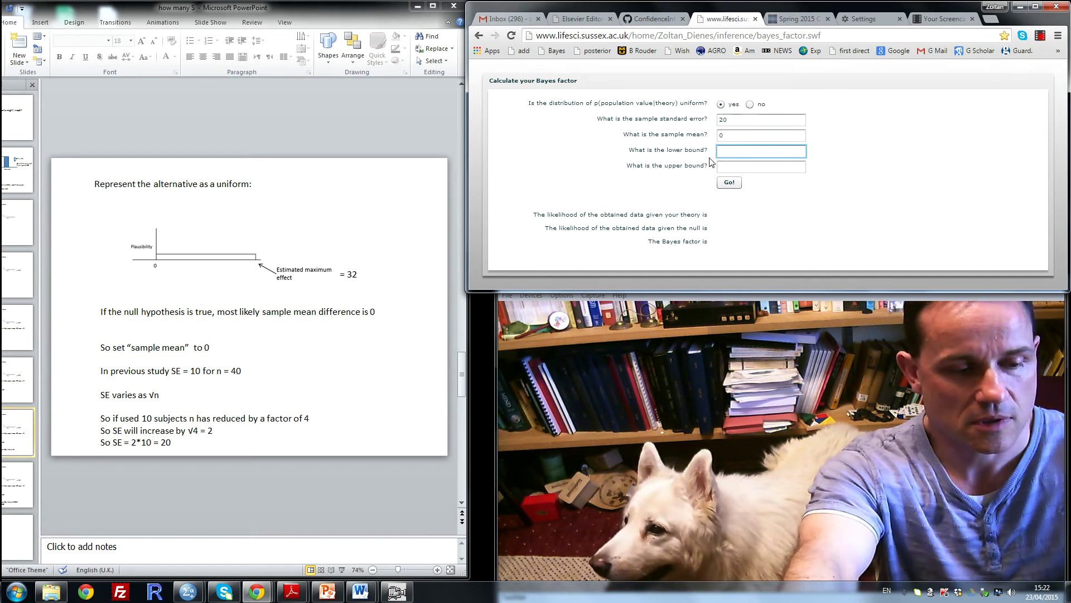
click(733, 166)
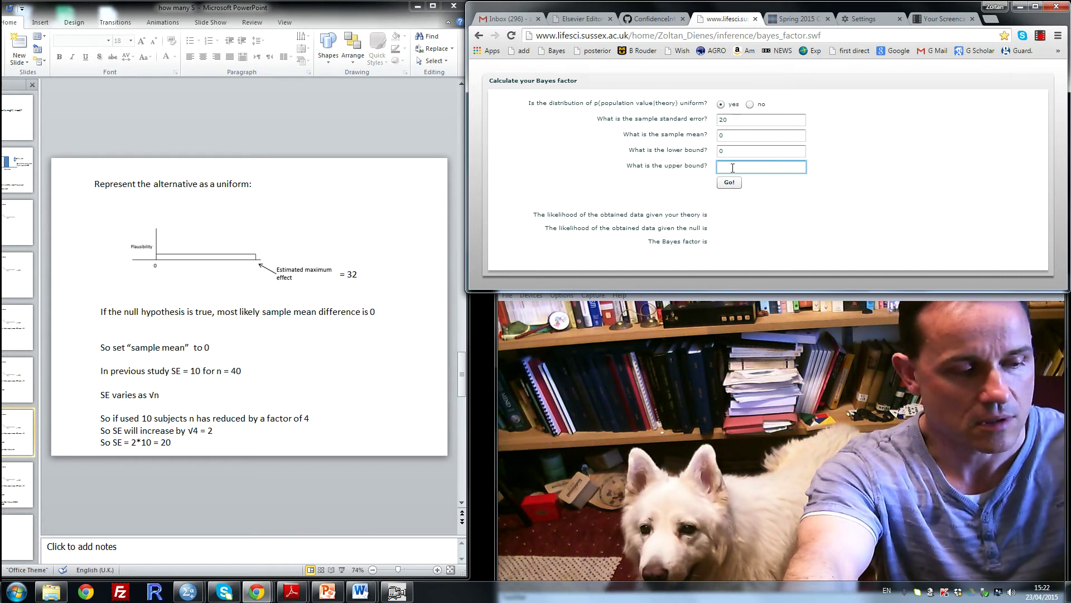
text(32)
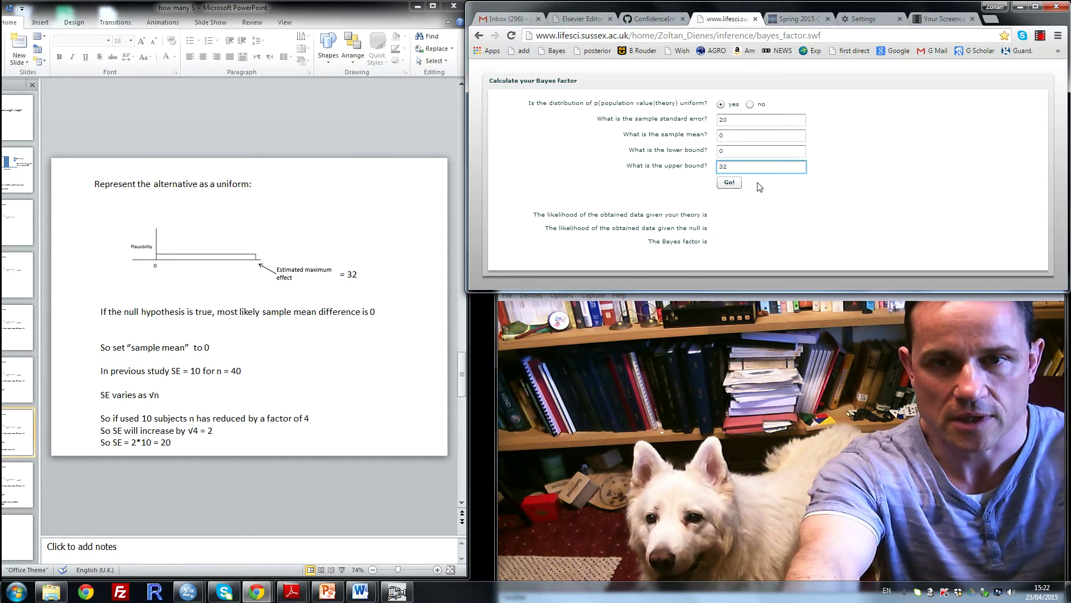
click(731, 185)
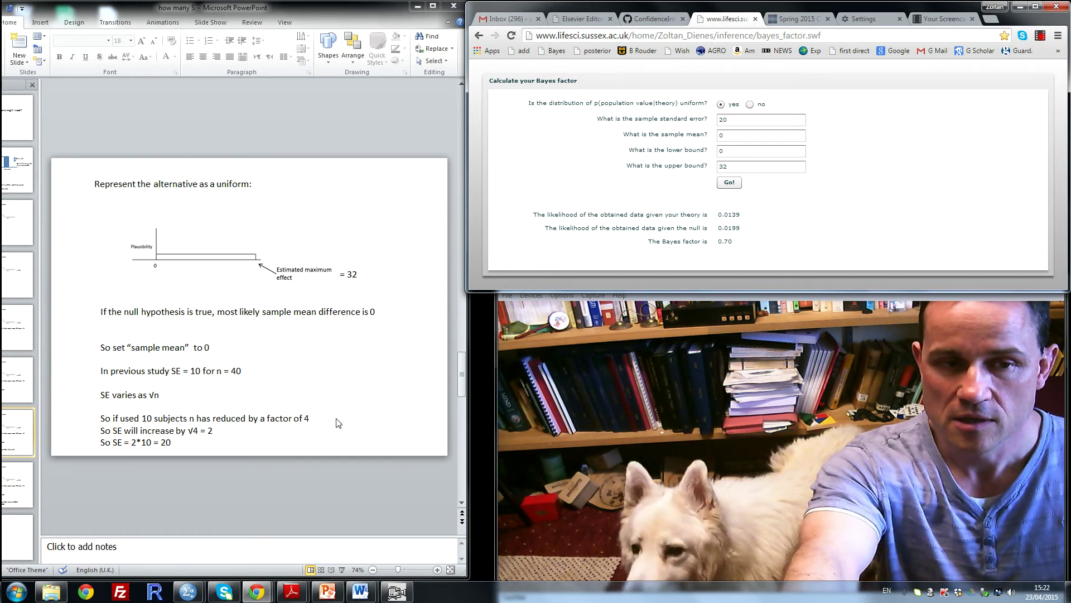
Step: Advance to the SE = 8.2 slide and recalculate with standard error 8.2, giving Bayes factor 0.32
click(462, 505)
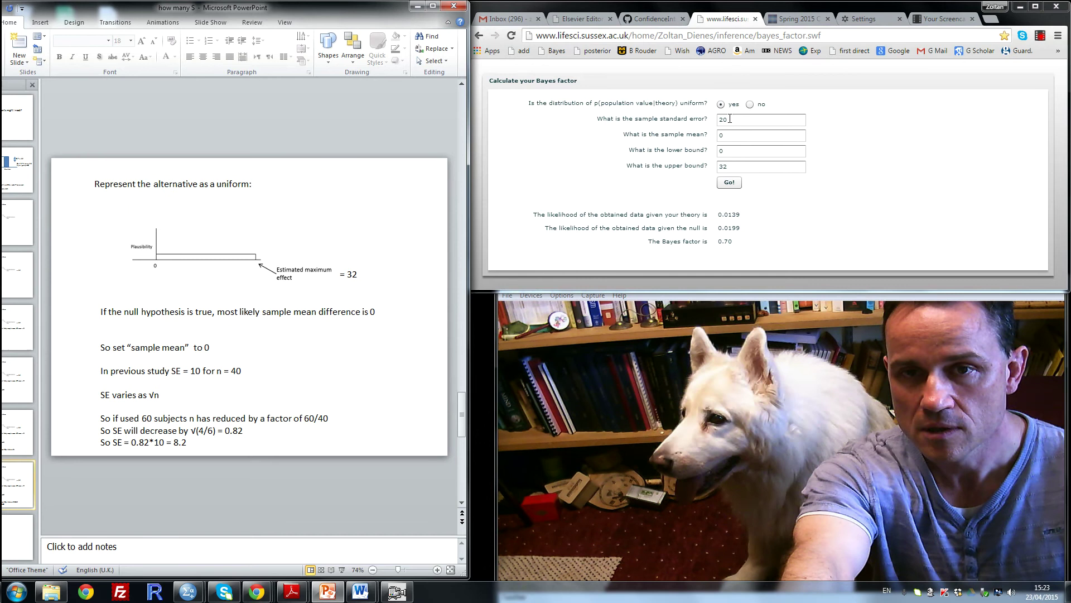
drag(730, 119, 702, 122)
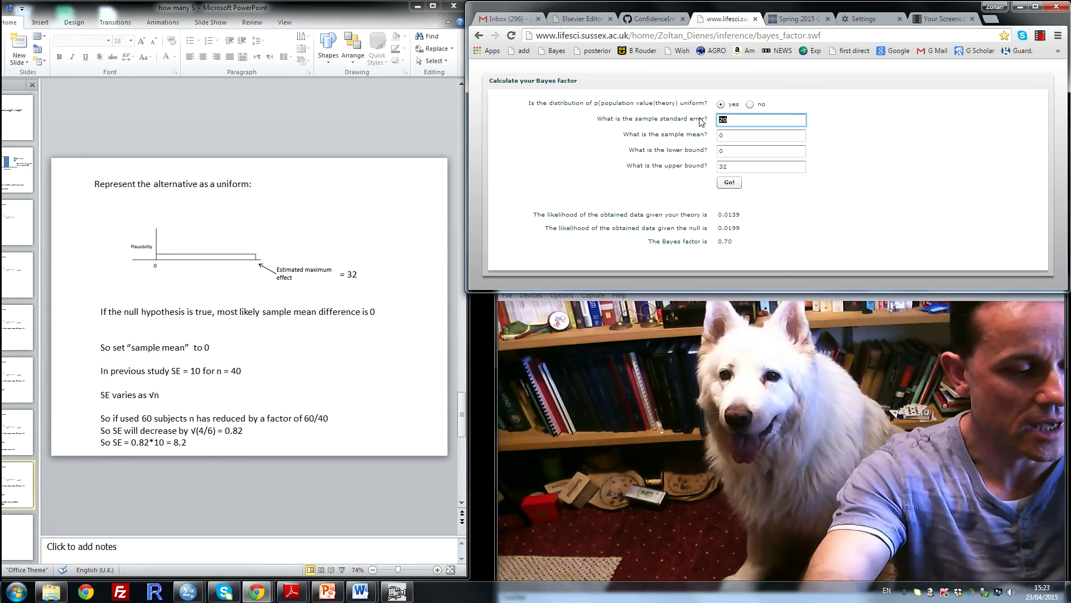
text(8.2)
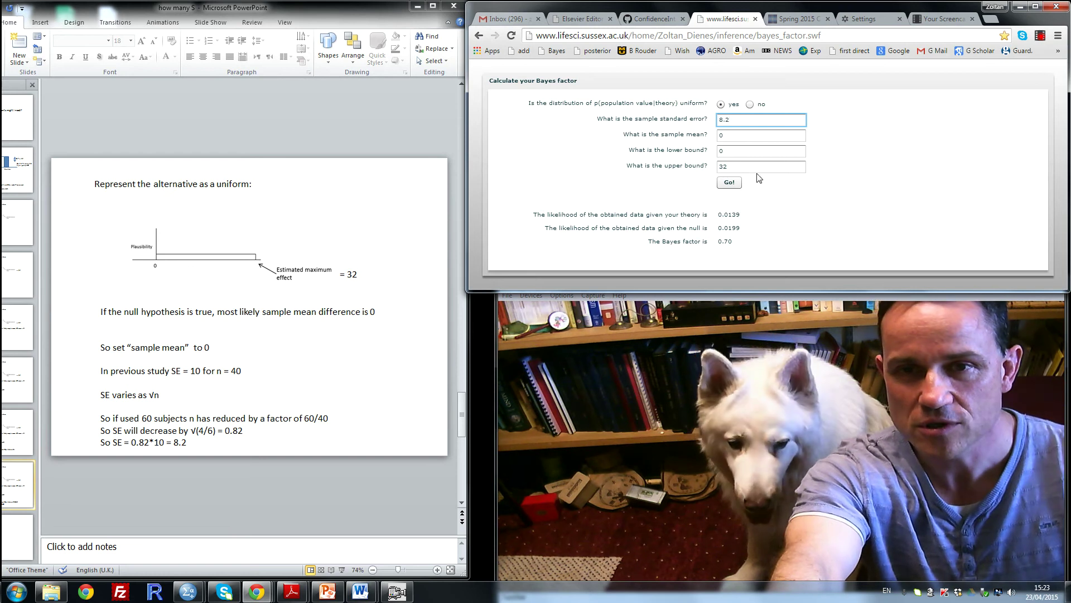
click(726, 183)
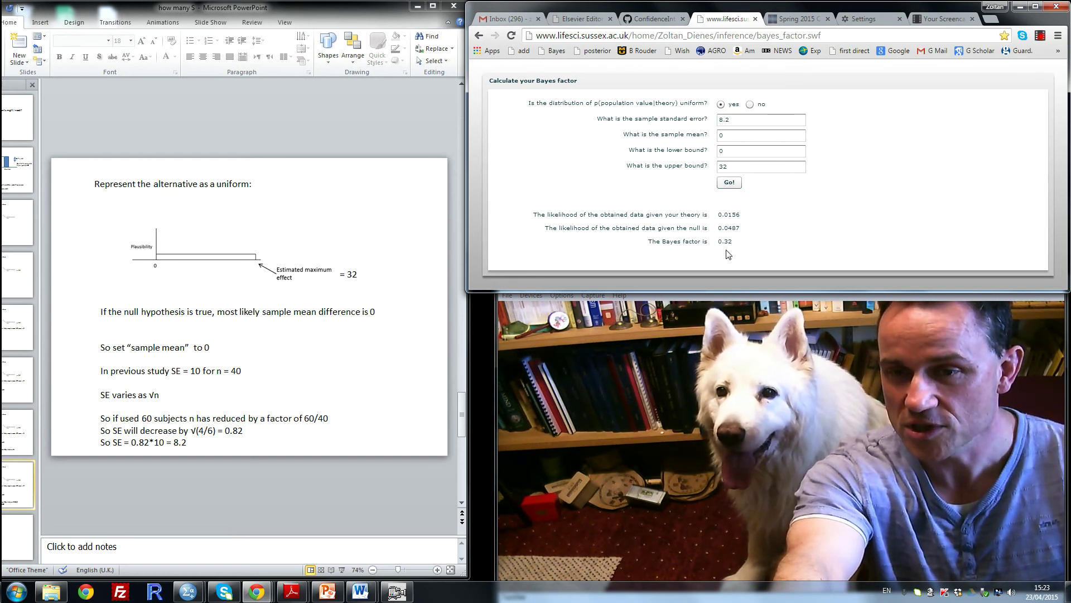
Step: Return to the SE = 8.2 slide and recalculate with sample mean 16, giving Bayes factor 4.09
click(461, 507)
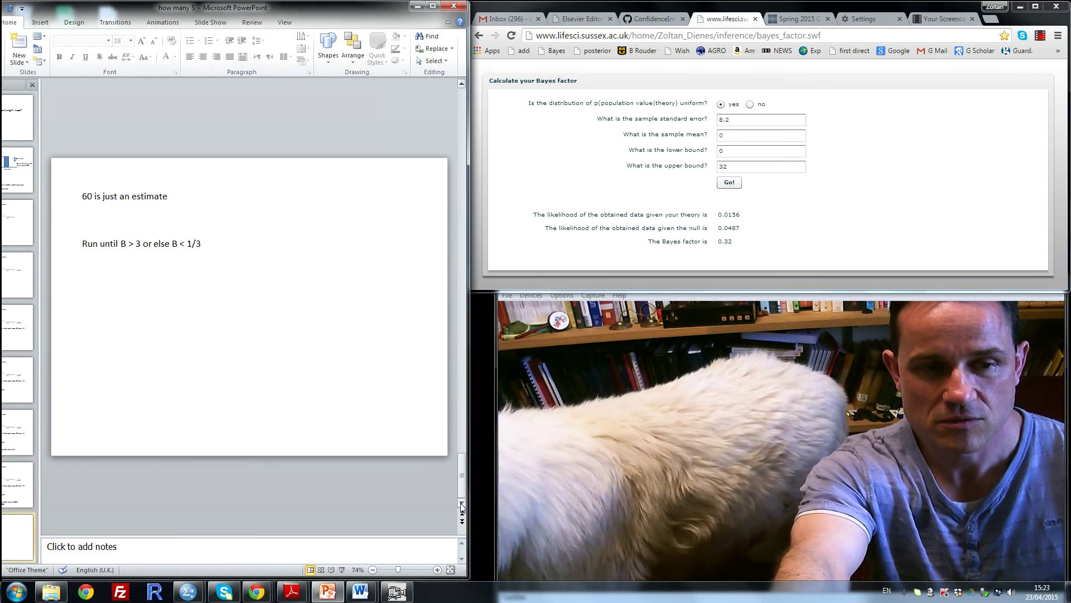
click(460, 90)
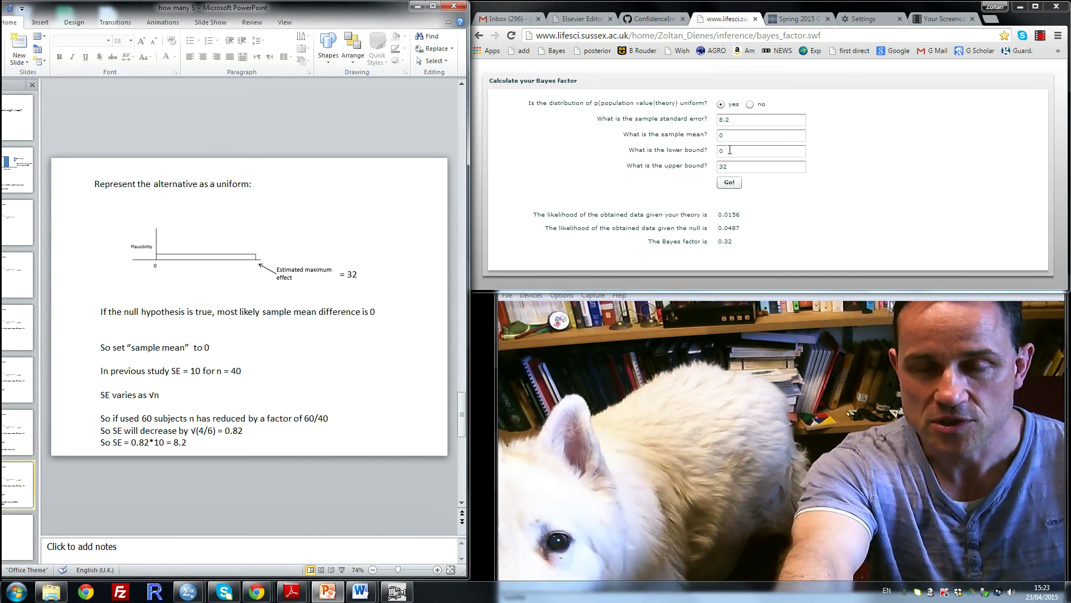
drag(730, 150, 717, 151)
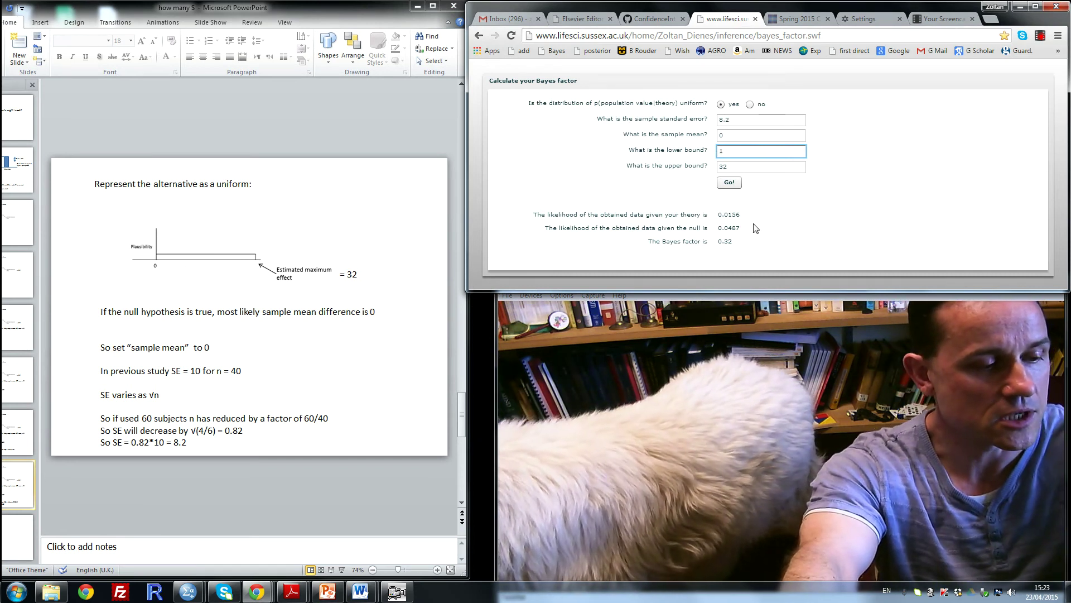
text(16)
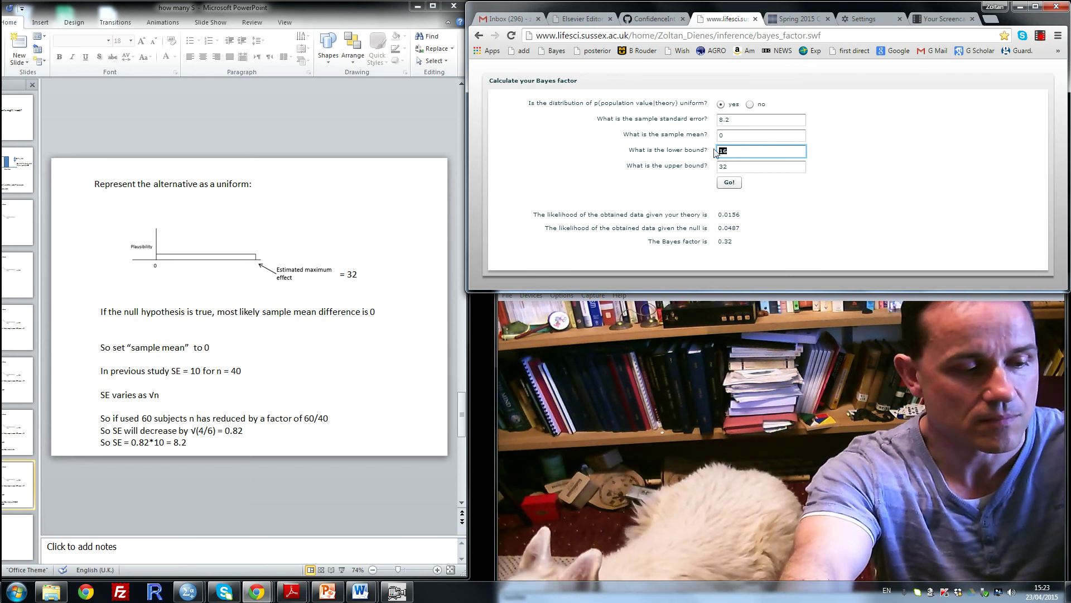
drag(737, 132, 717, 139)
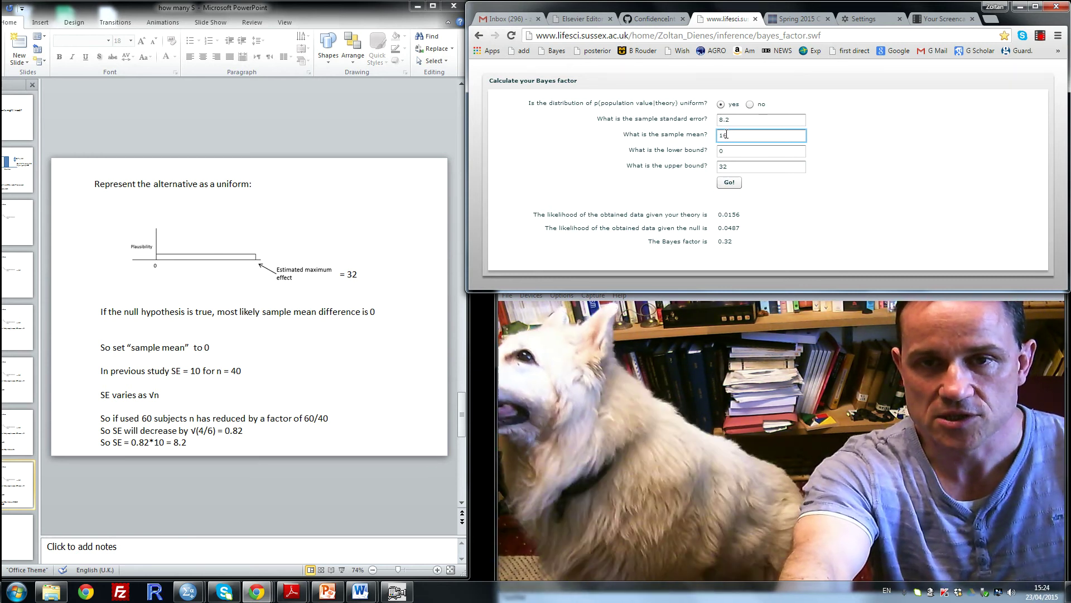
click(729, 183)
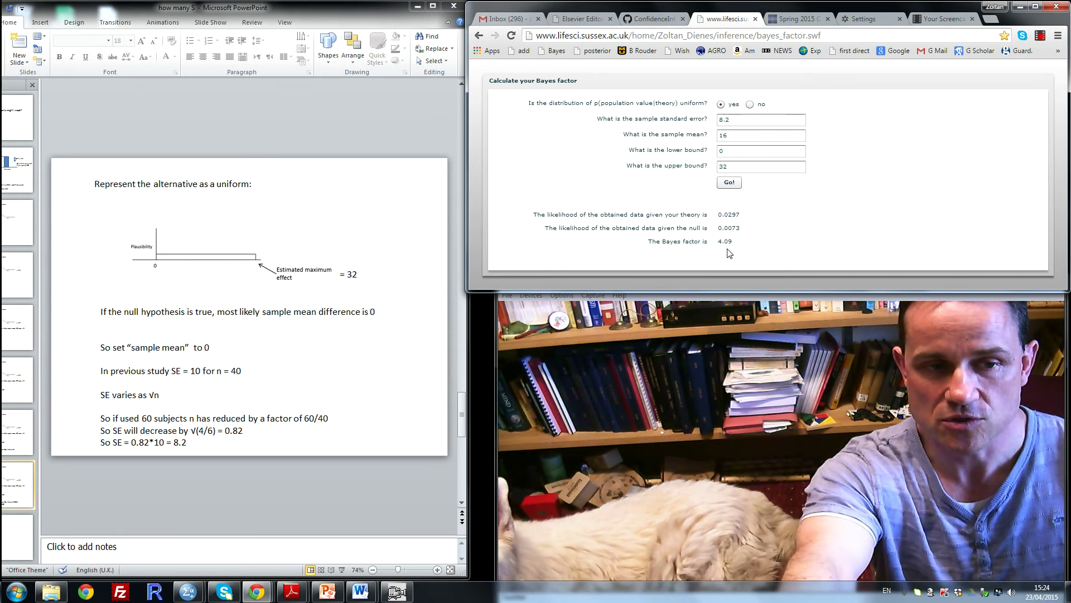
Step: Show the final slide: '60 is just an estimate', run until B > 3 or B < 1/3
click(462, 508)
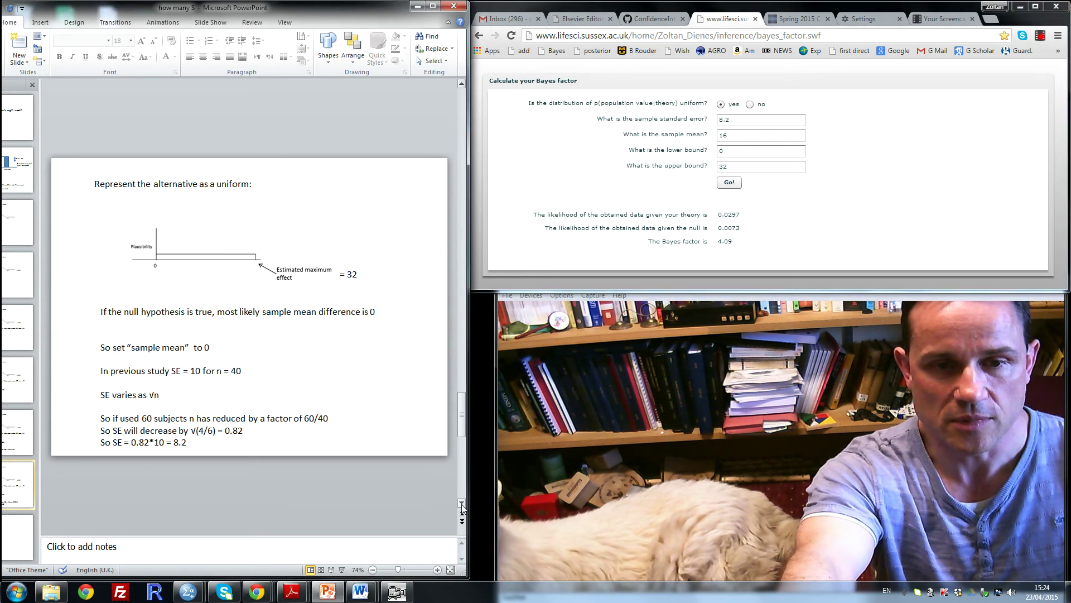
click(462, 508)
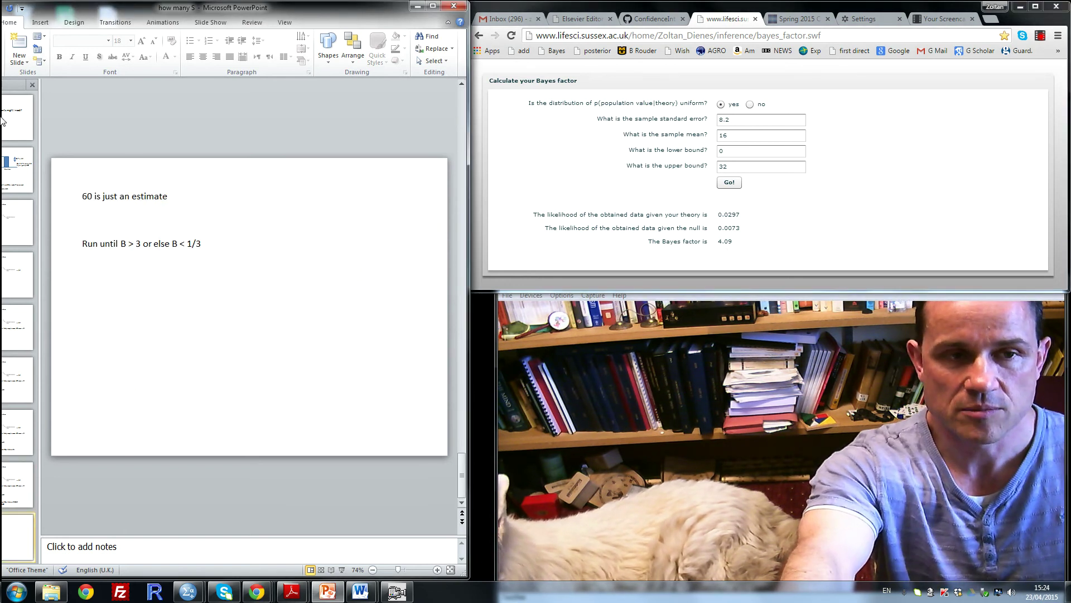